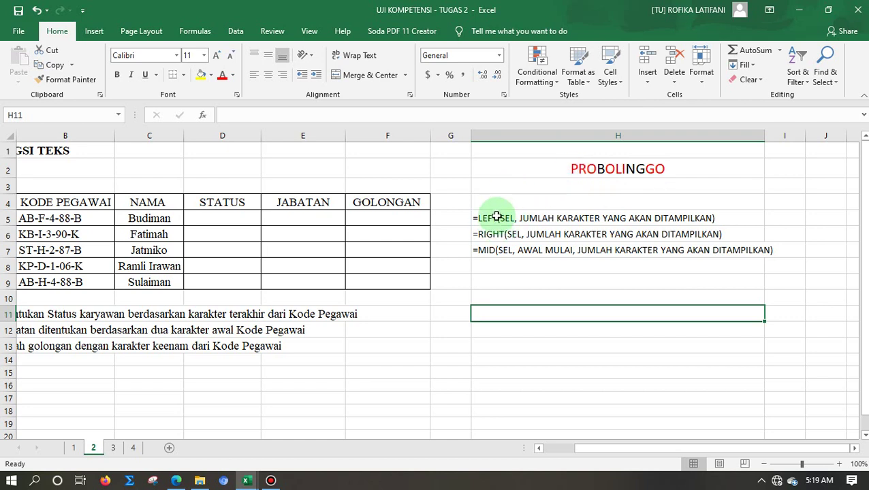
Enter =LEFT(H2,3) in cell H3 to extract the first three characters of PROBOLINGGO
click(501, 187)
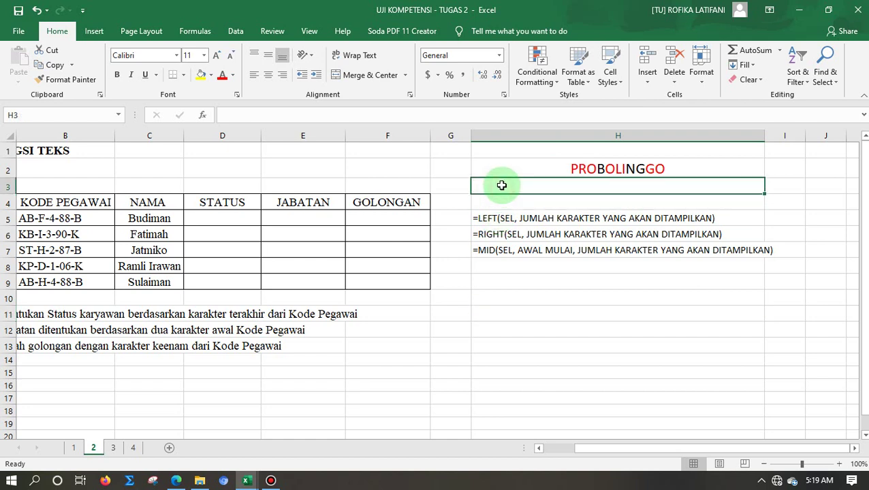
text(=LE)
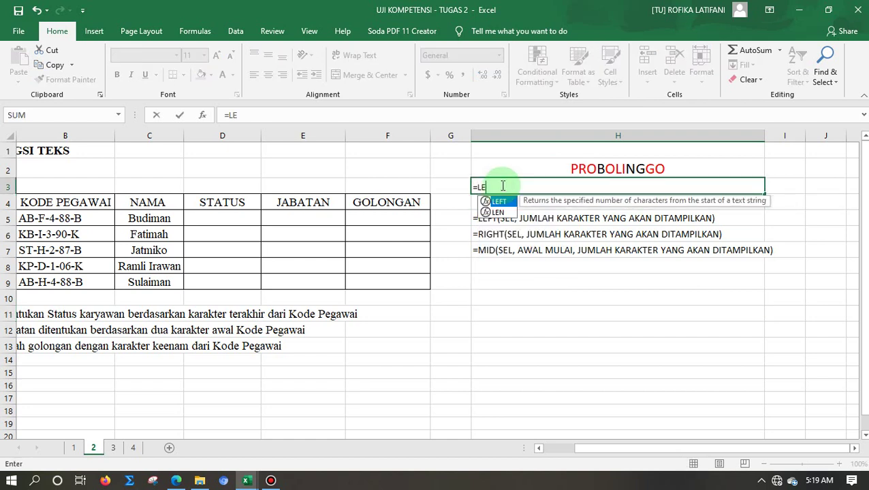
text(F)
double_click(497, 201)
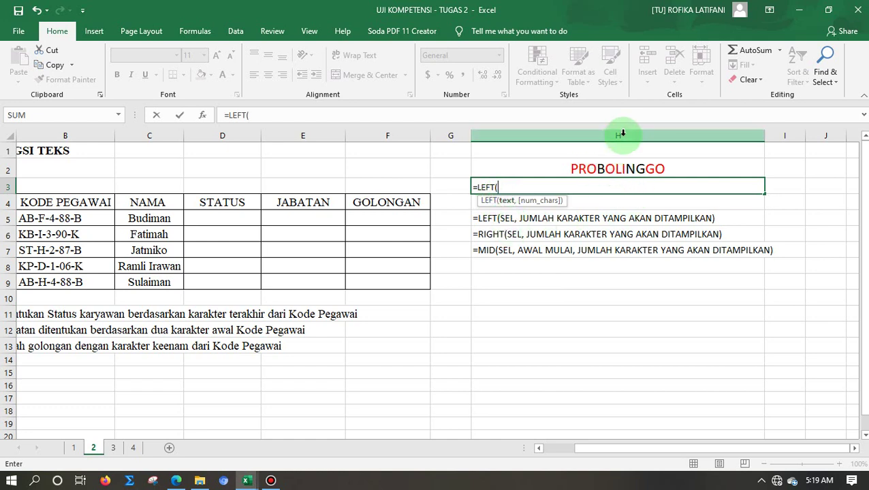
click(593, 168)
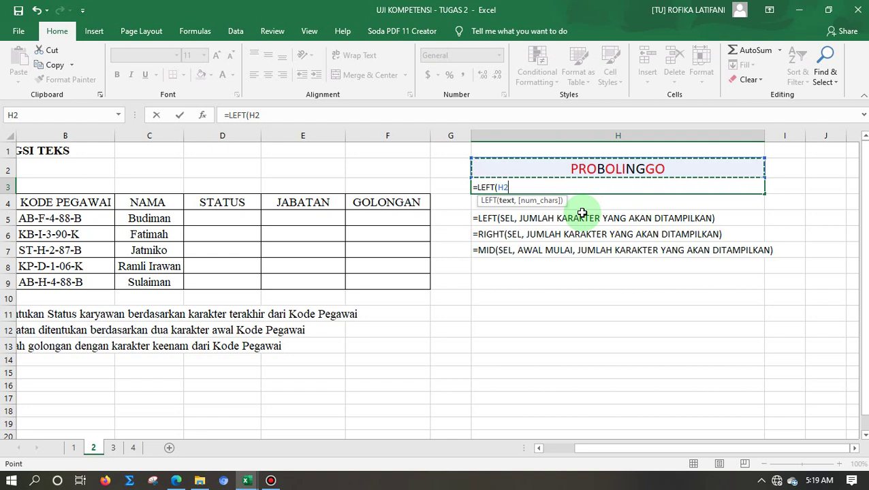
text(,)
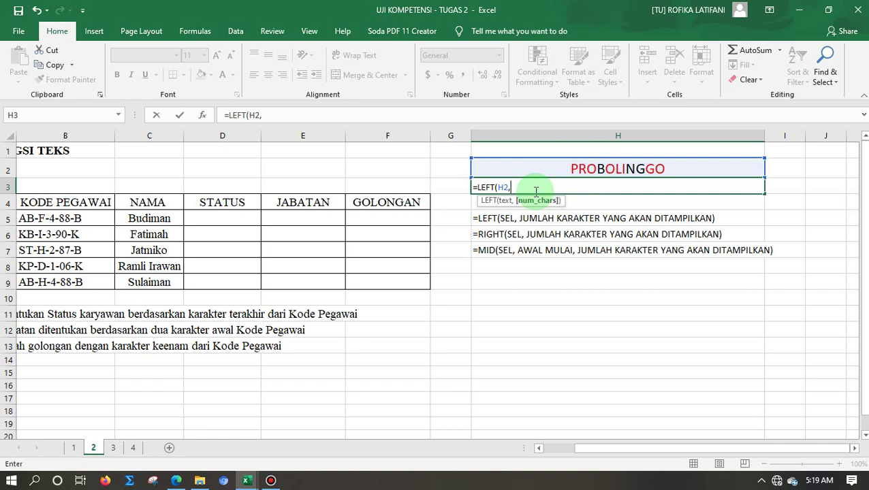
text(3))
key(Return)
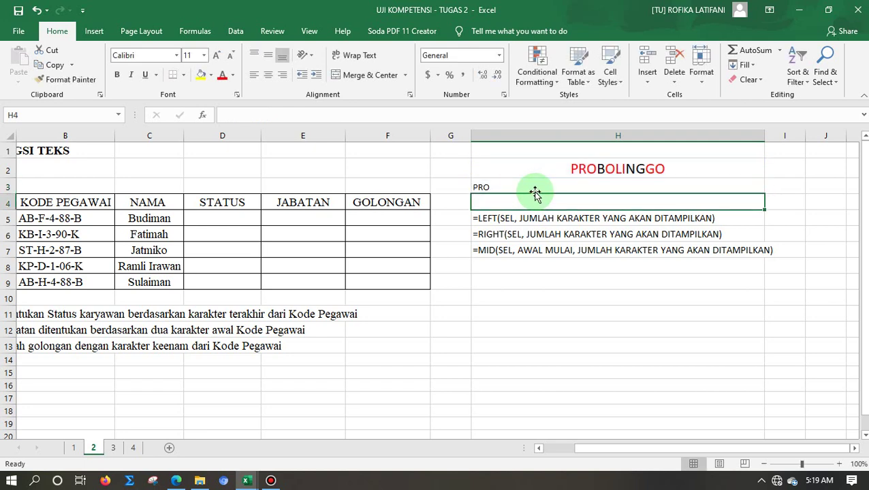
click(495, 188)
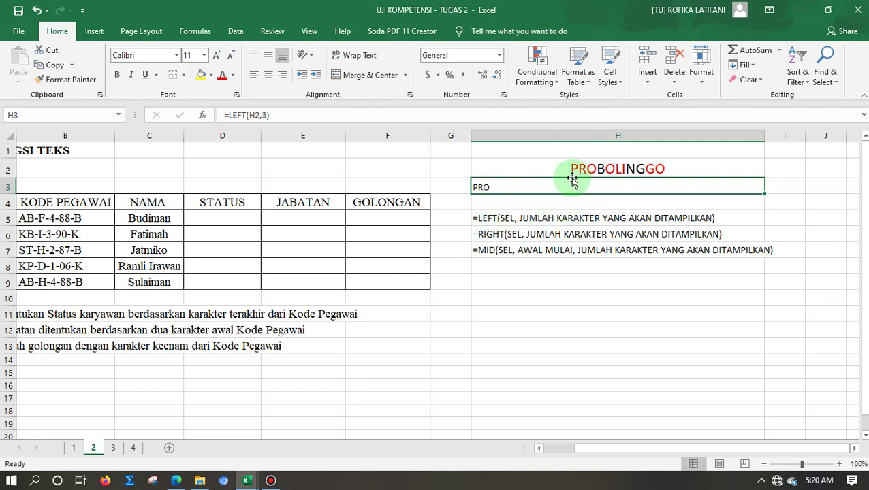
Enter =RIGHT(H2,2) in cell H4 to extract the last two characters of PROBOLINGGO
click(569, 234)
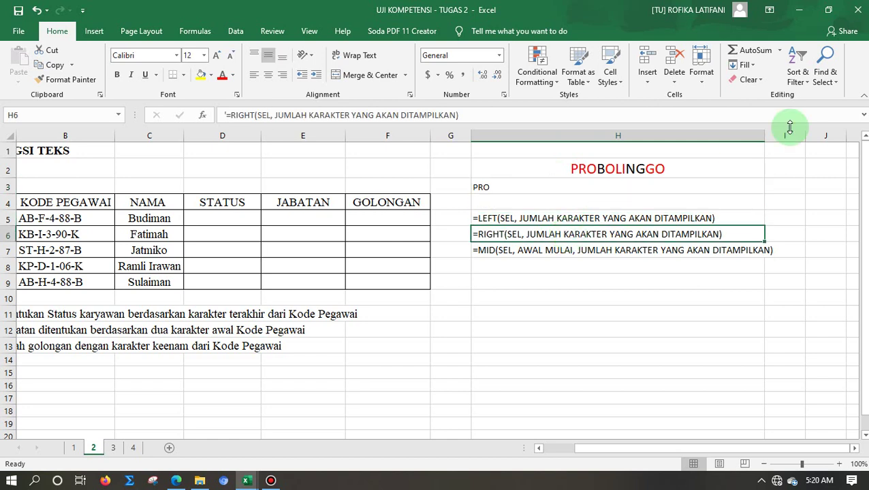
double_click(668, 169)
drag(667, 169, 644, 169)
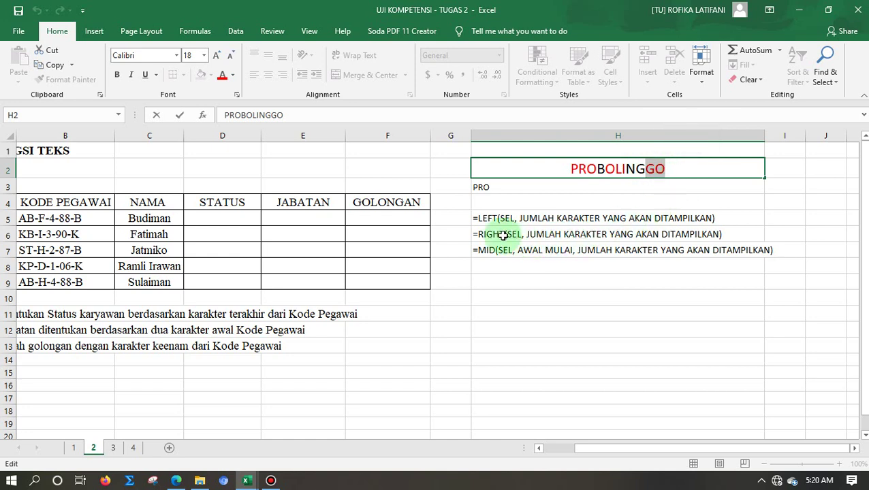
click(503, 202)
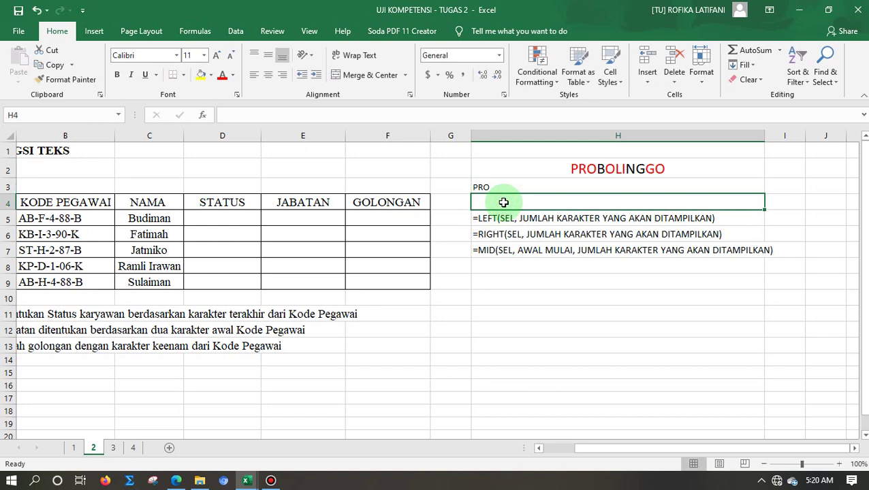
text(=)
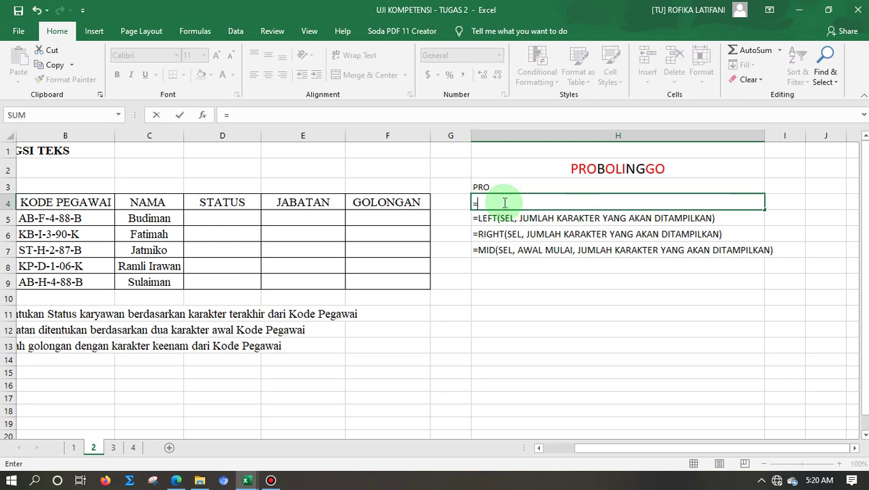
text(RI)
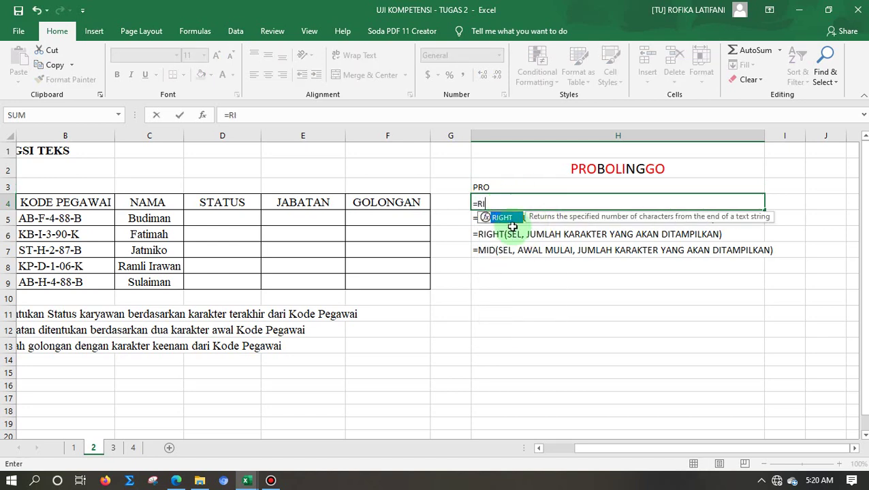
double_click(512, 224)
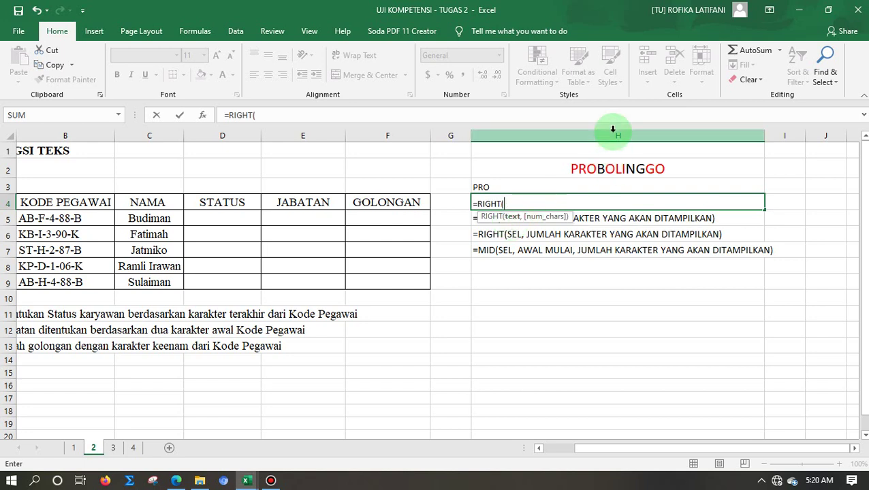
click(618, 168)
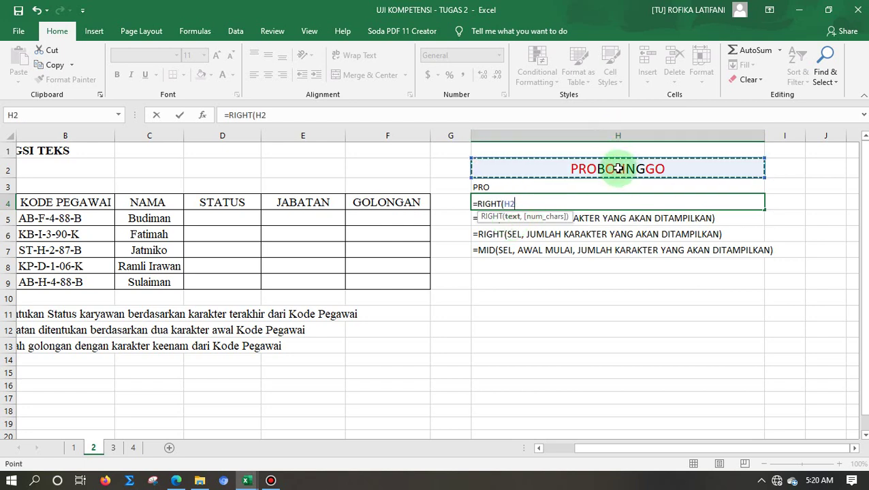
text(,)
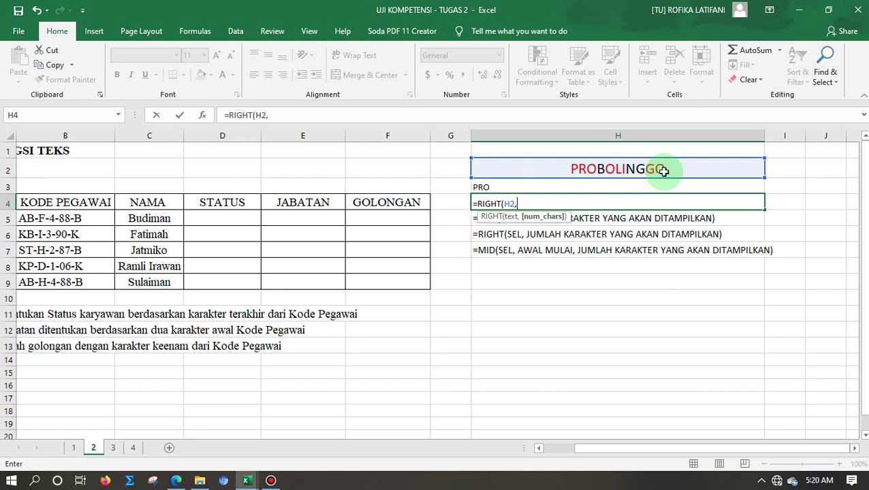
text(2)
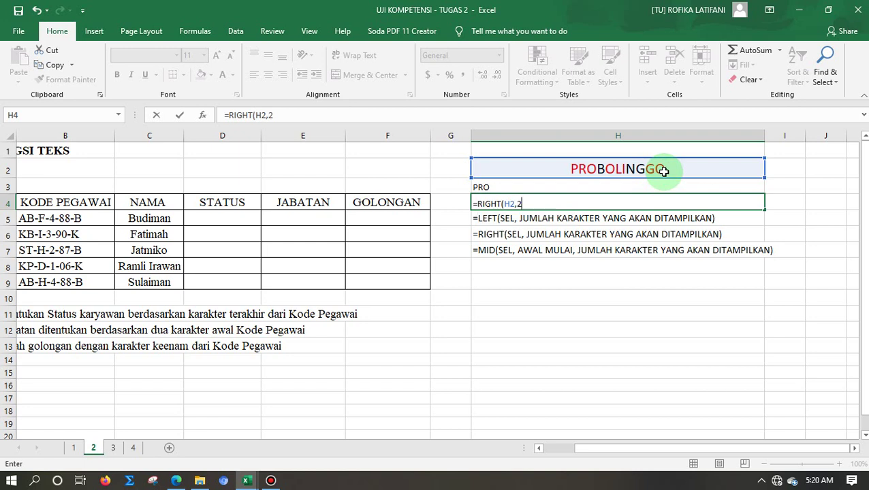
key(Return)
text(0)
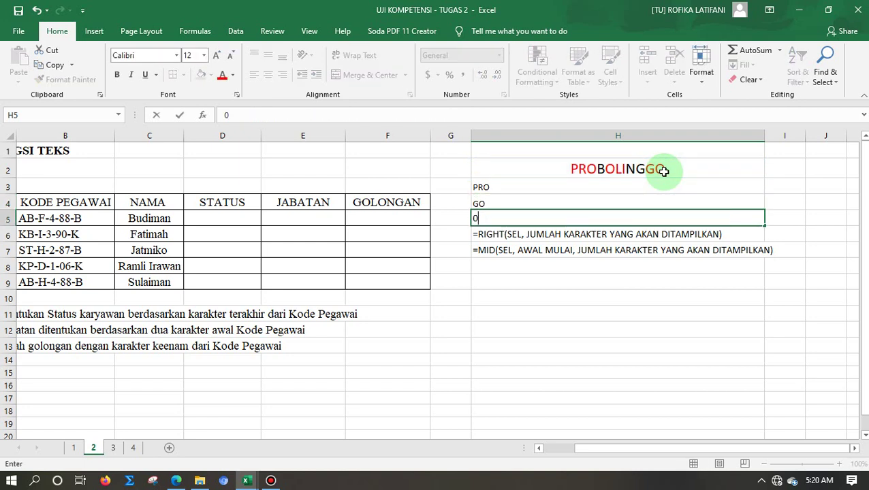
key(Escape)
click(632, 202)
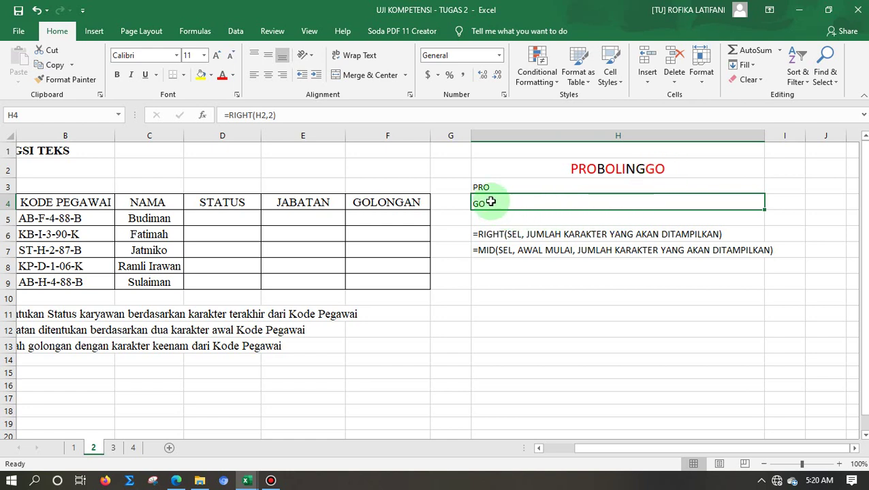
click(516, 221)
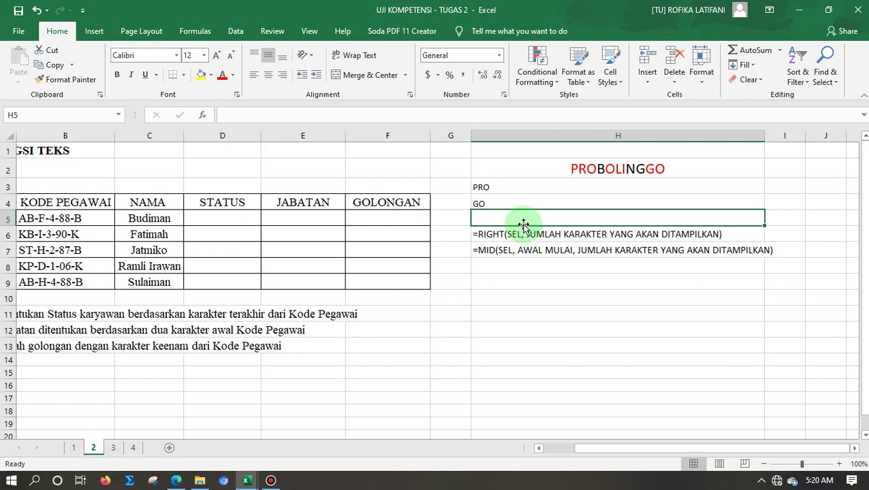
click(553, 296)
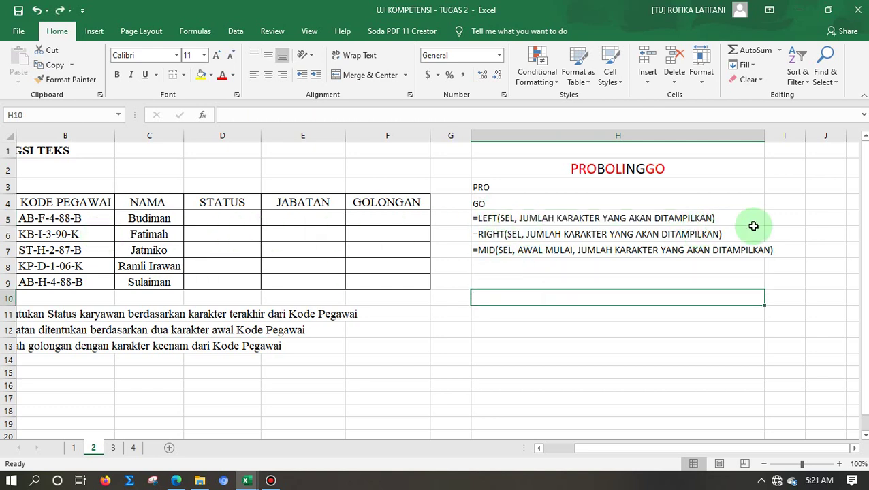
Enter =MID(H2,5,3) in cell I3 to extract three characters of PROBOLINGGO starting at the fifth
click(782, 187)
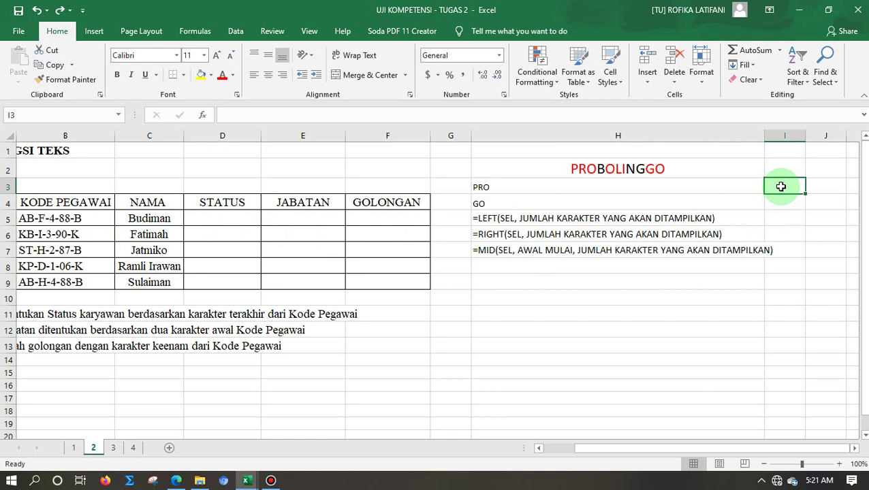
text(=MID)
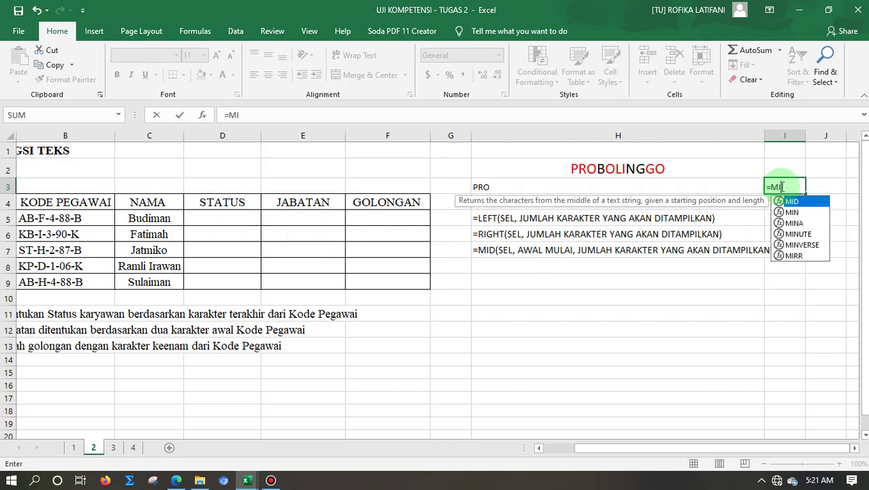
double_click(790, 202)
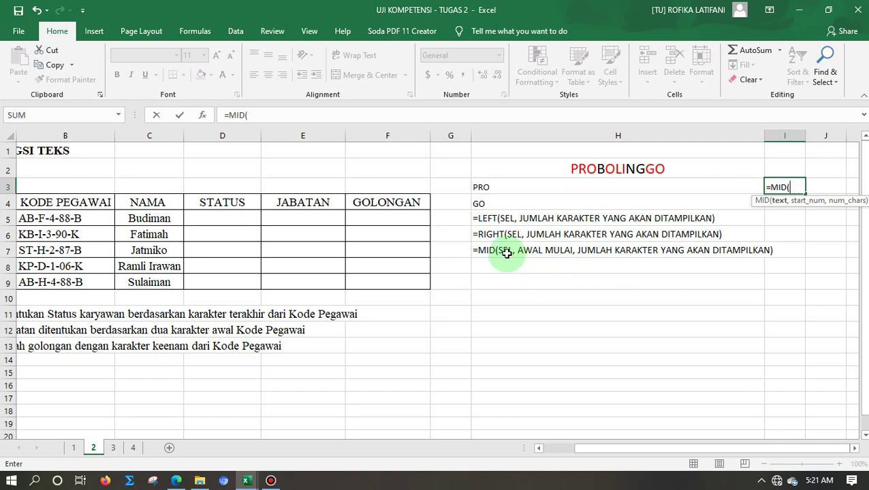
click(607, 170)
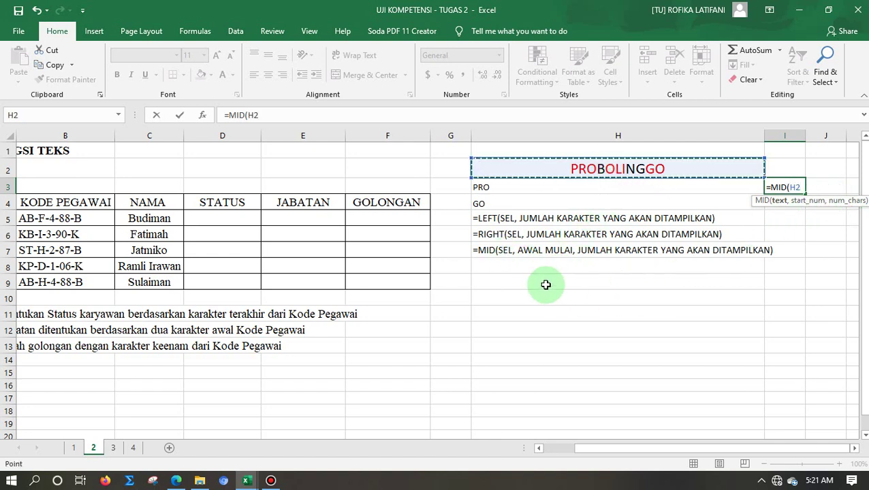
text(,)
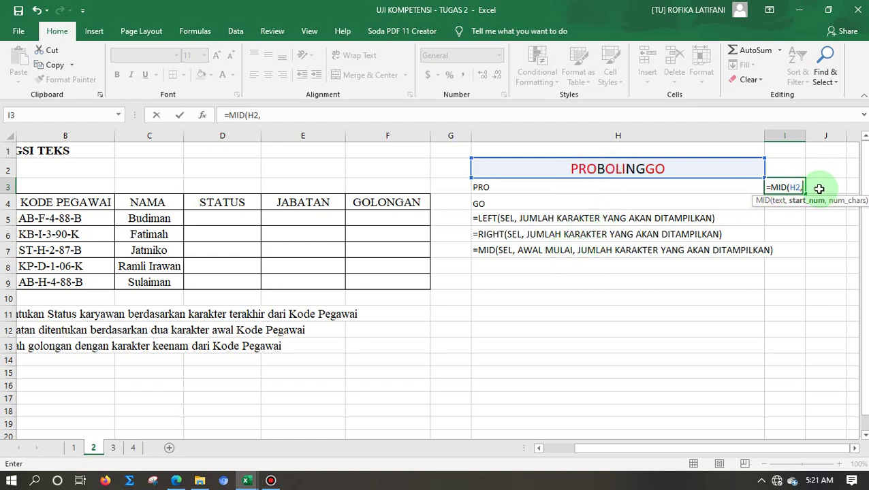
text(5)
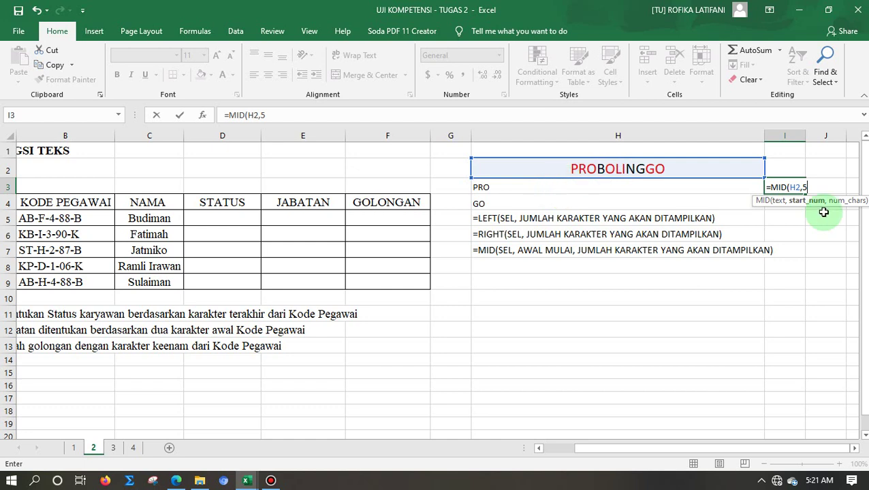
text(,3)
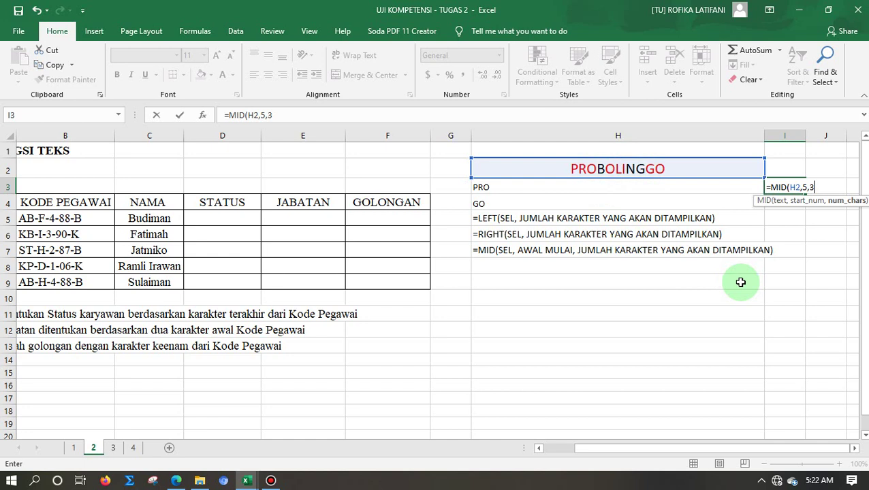
text())
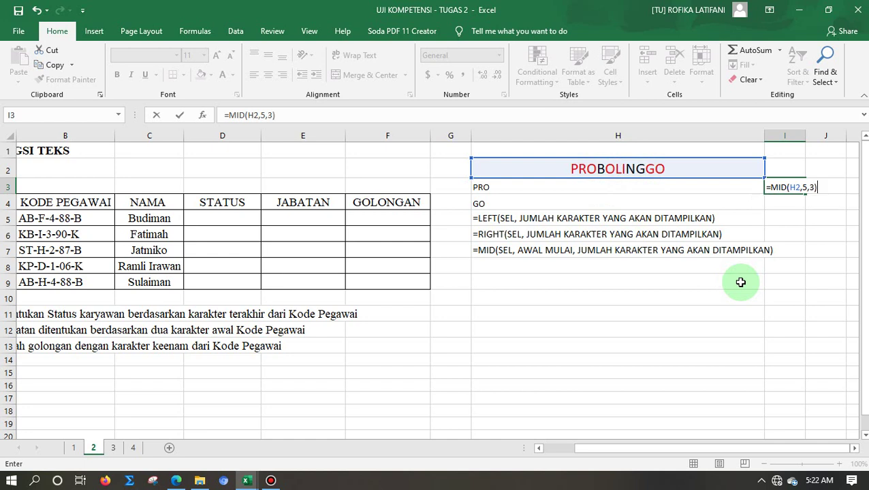
key(Return)
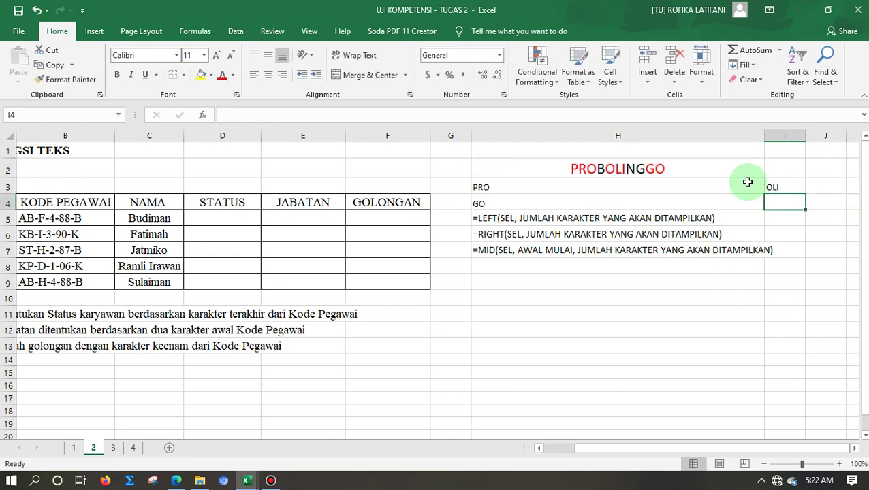
click(781, 187)
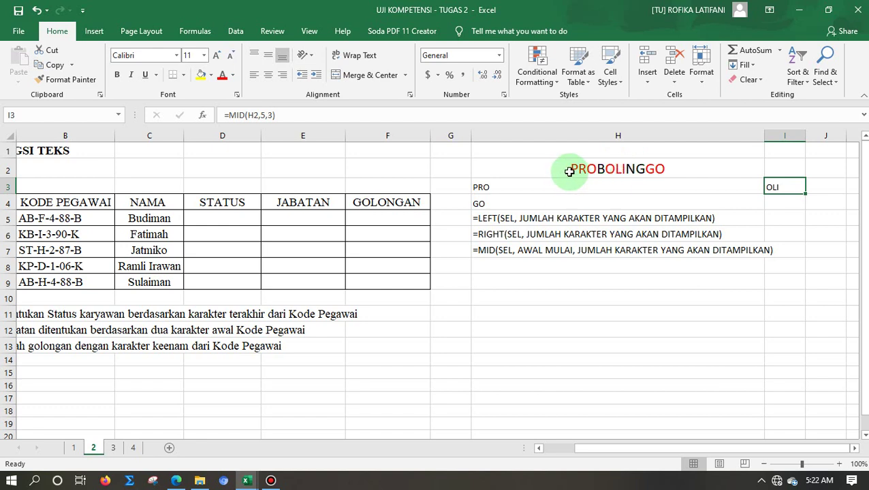
click(488, 204)
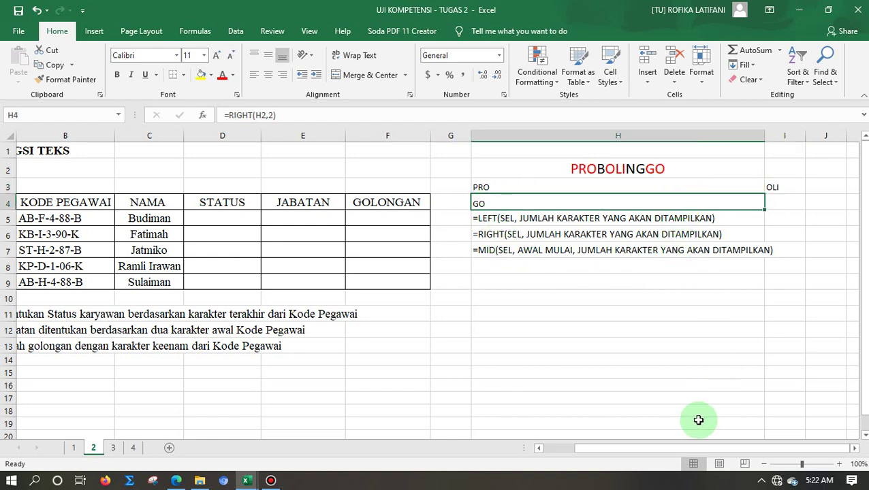
Examine the three task instructions against the Kode Pegawai values and the empty Status, Jabatan and Golongan columns
drag(679, 448, 630, 454)
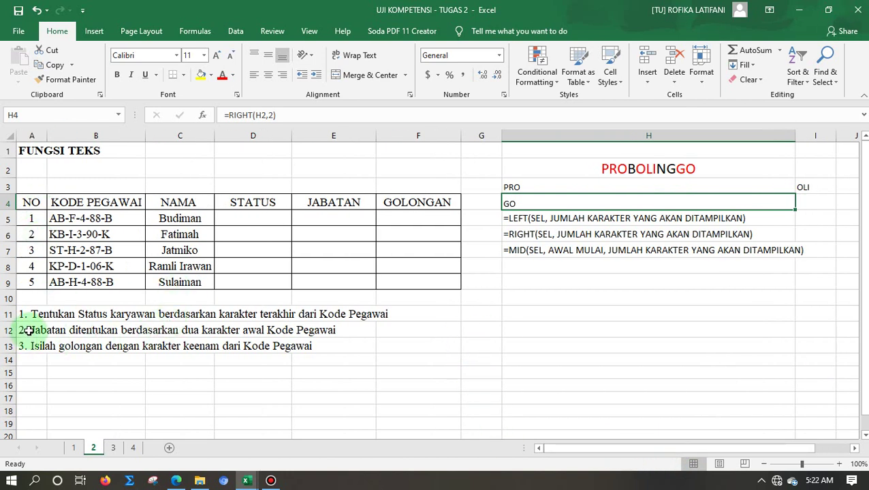
click(256, 218)
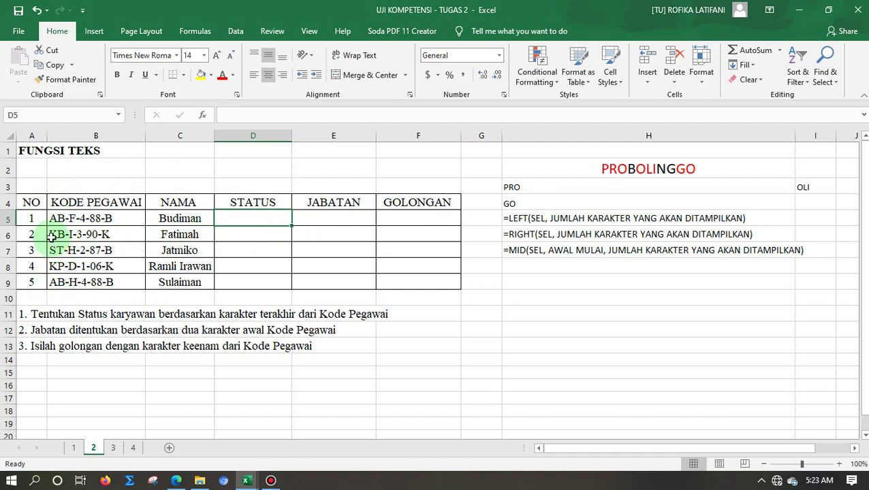
click(322, 218)
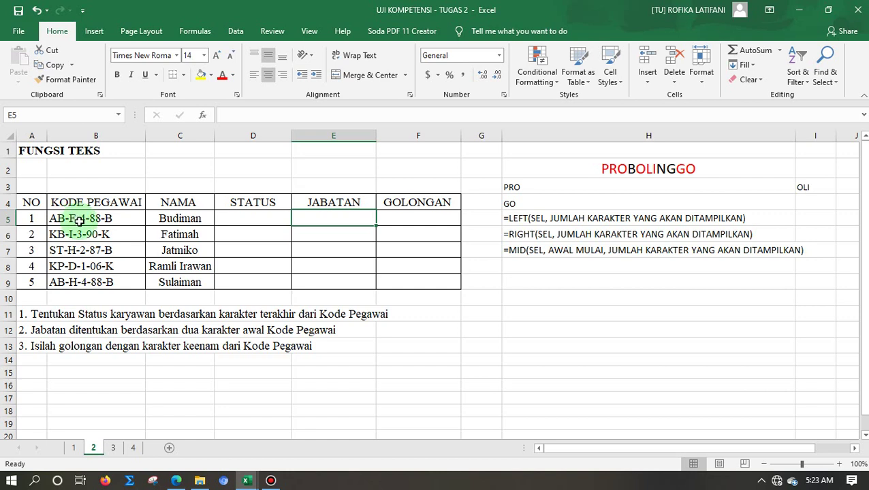
click(406, 217)
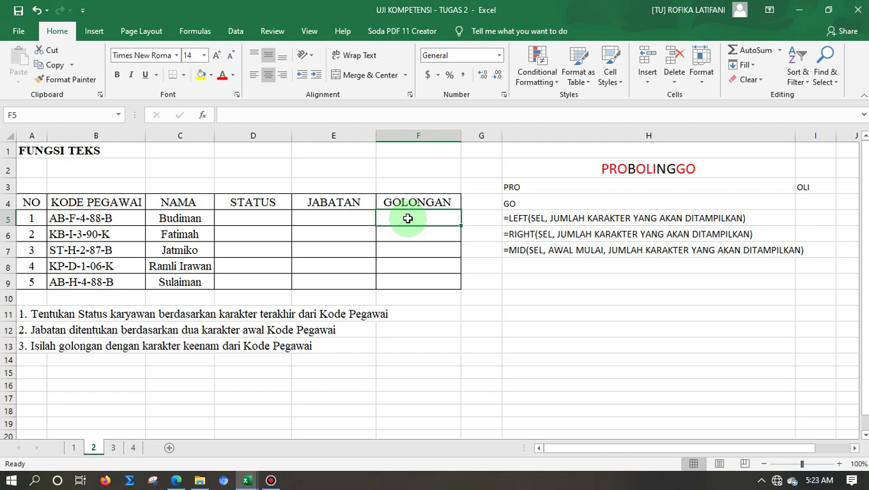
click(411, 233)
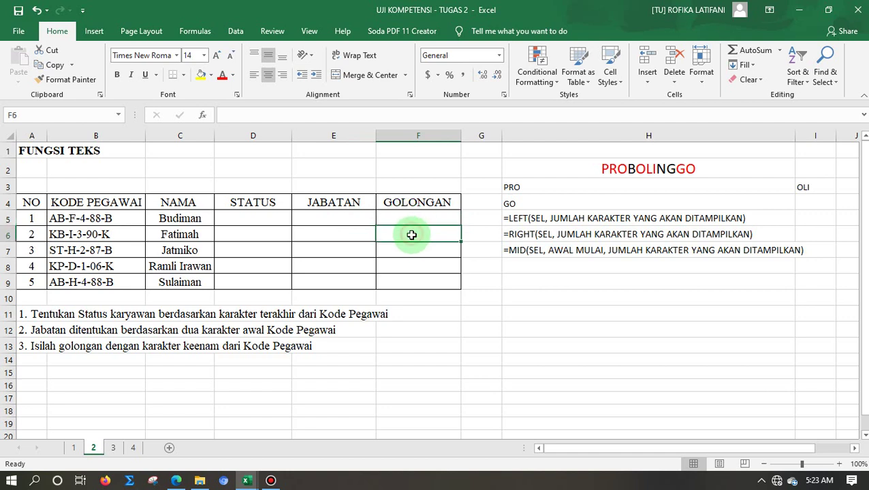
click(414, 250)
click(418, 265)
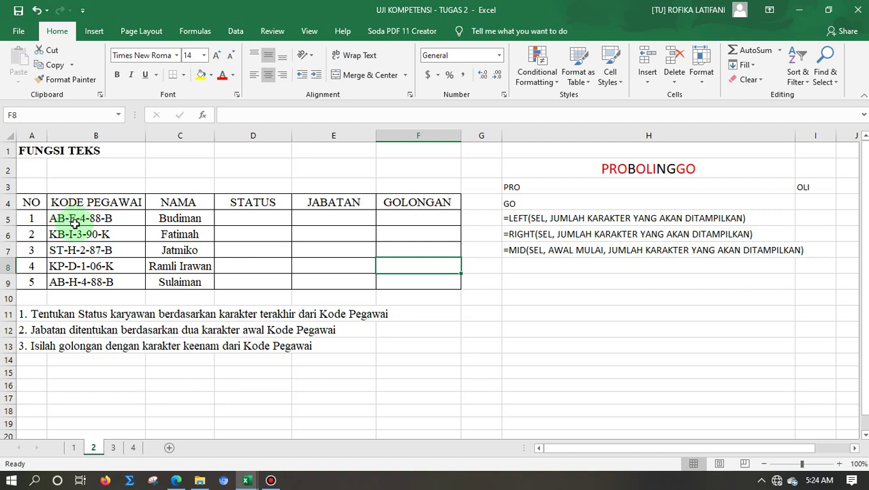
click(409, 220)
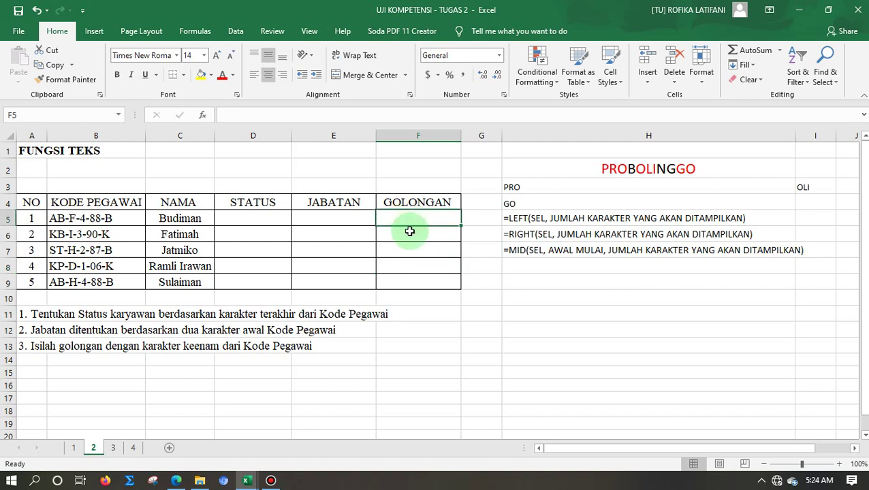
click(412, 235)
click(412, 249)
click(414, 263)
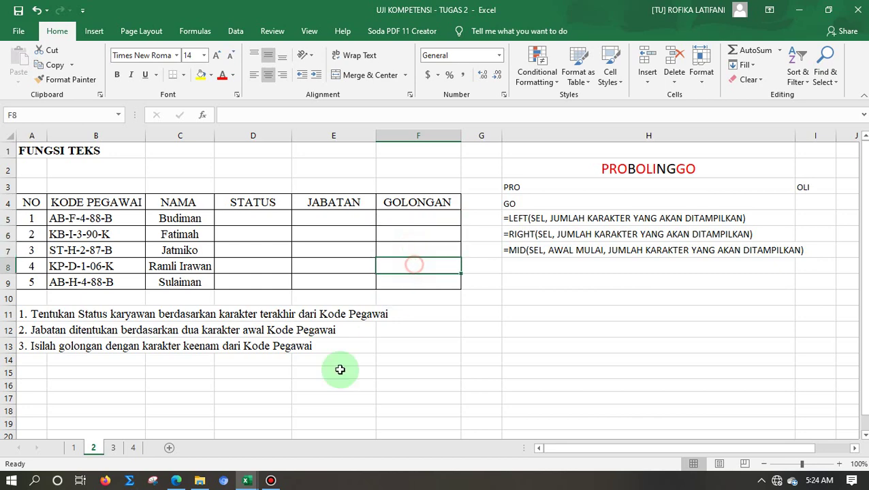